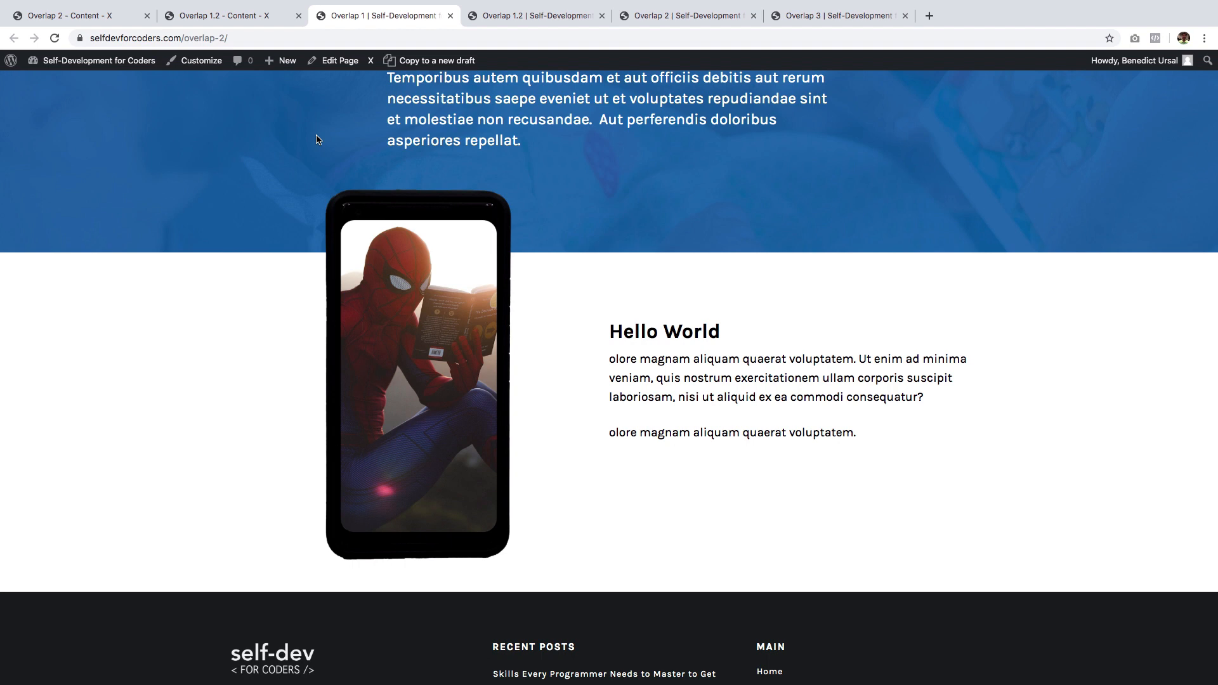
# In the Overlap 1.2 page editor, unlink the phone image's margin sides and set its top margin to -150 px
pyautogui.click(218, 17)
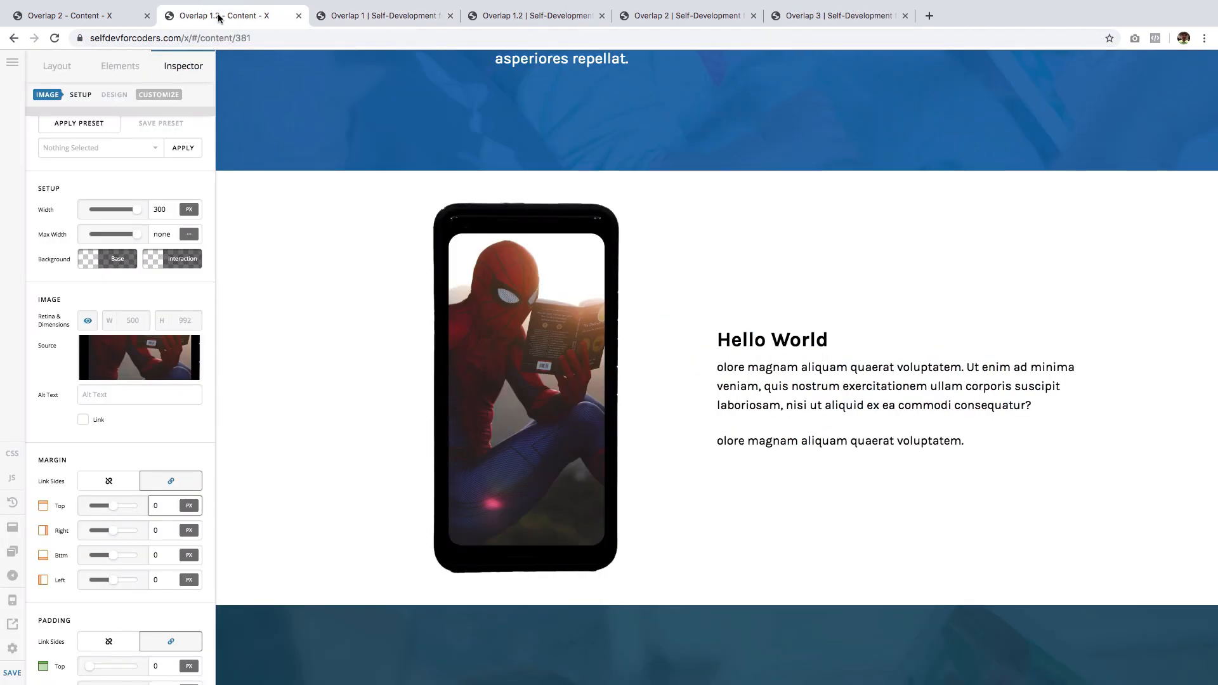
pyautogui.scroll(5, 410, 302)
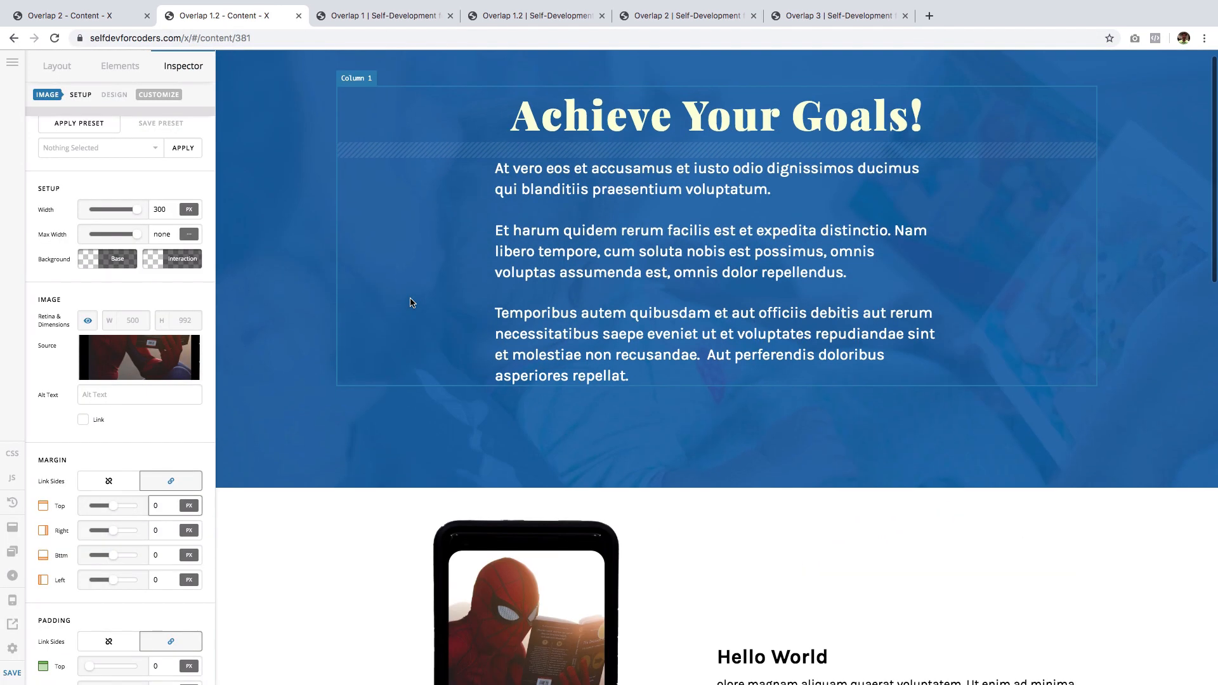
pyautogui.scroll(-3, 301, 375)
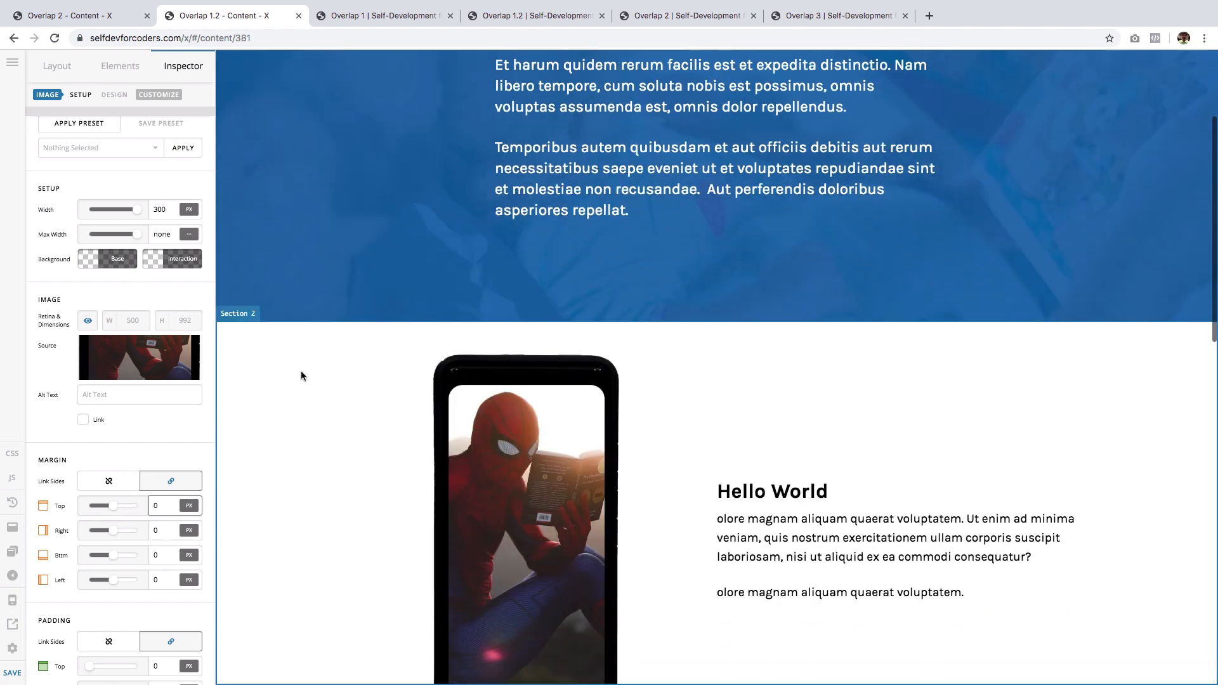
pyautogui.scroll(-3, 300, 376)
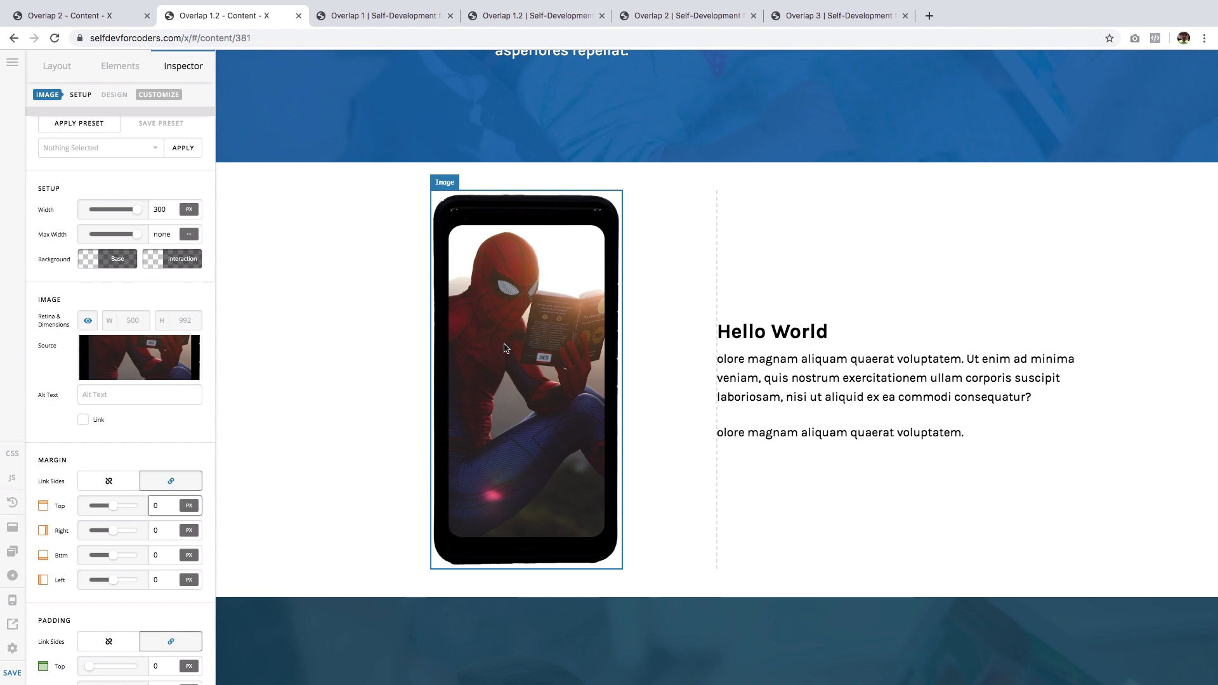
pyautogui.scroll(-2, 130, 446)
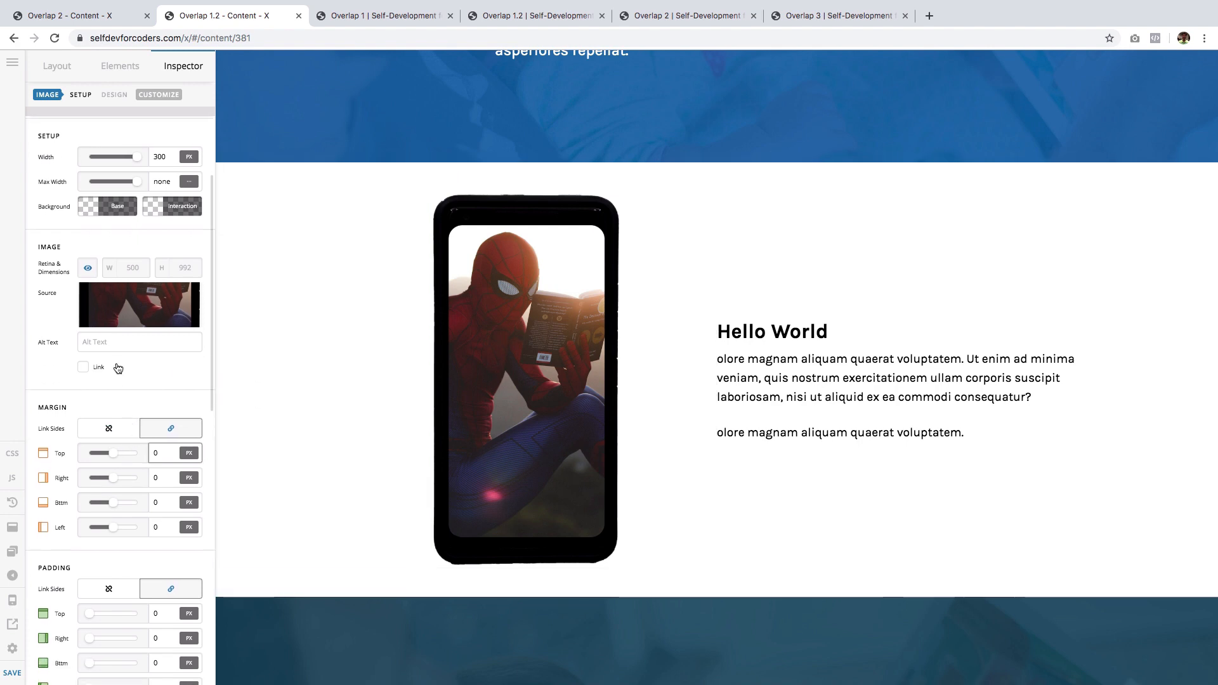
pyautogui.click(100, 434)
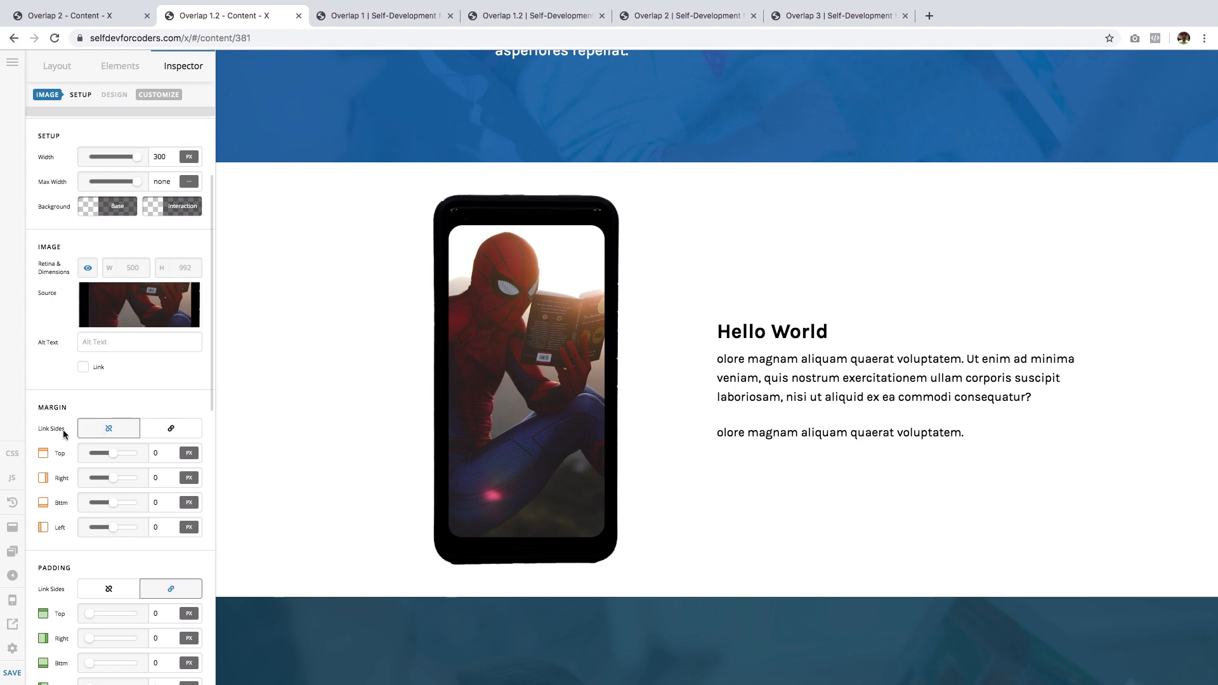
pyautogui.click(155, 453)
pyautogui.write('-1')
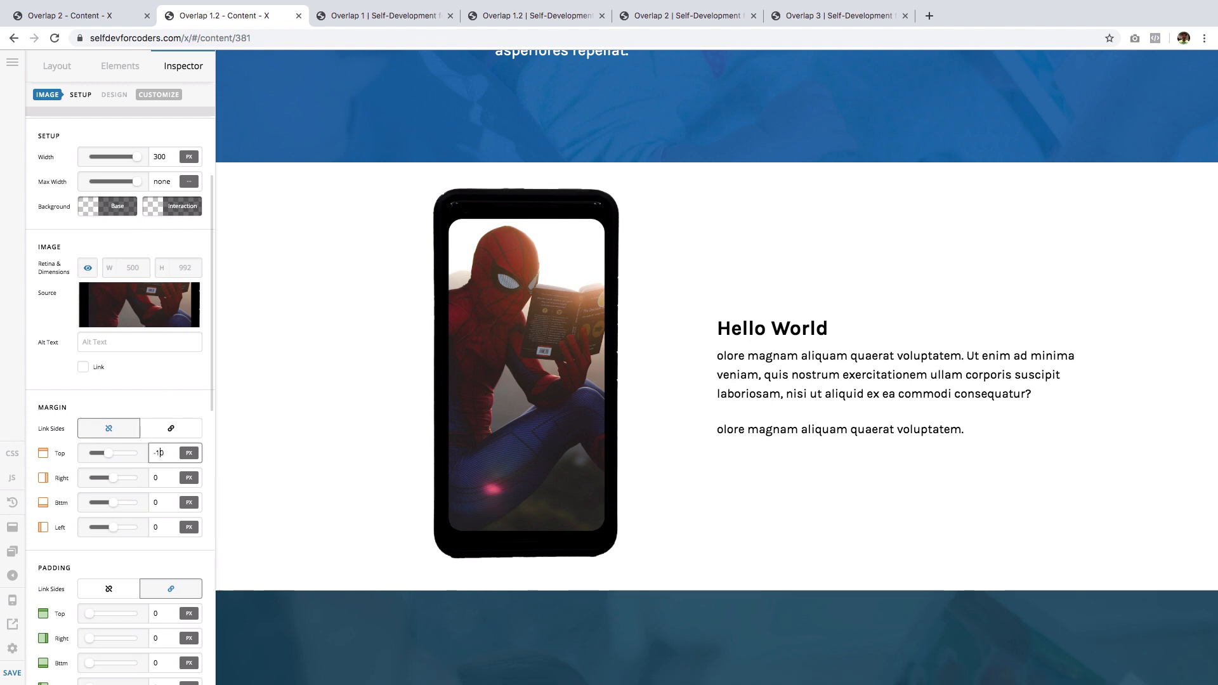
pyautogui.write('5')
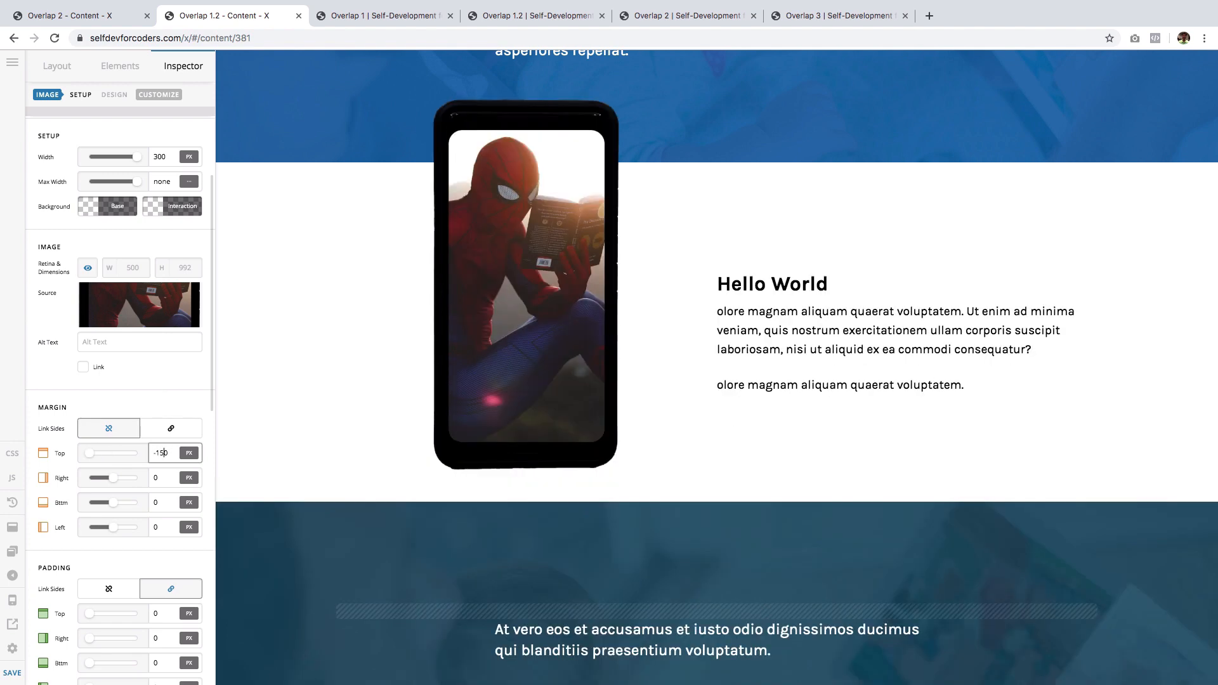
pyautogui.scroll(2, 509, 141)
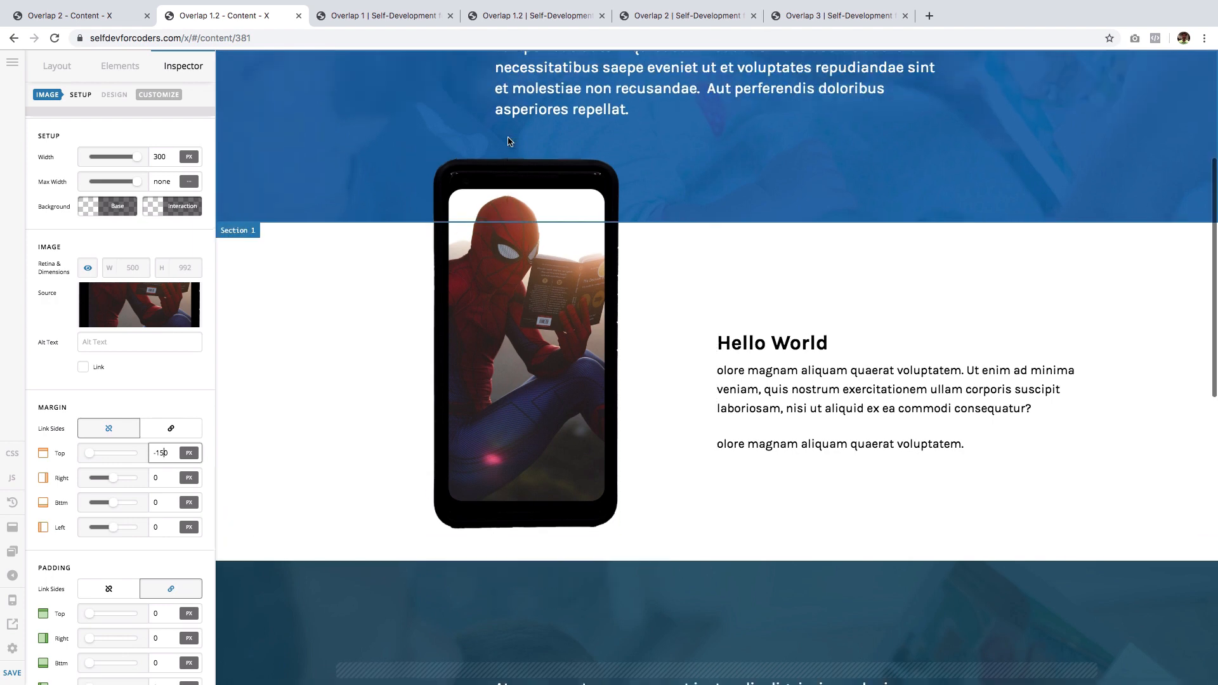
pyautogui.scroll(1, 508, 141)
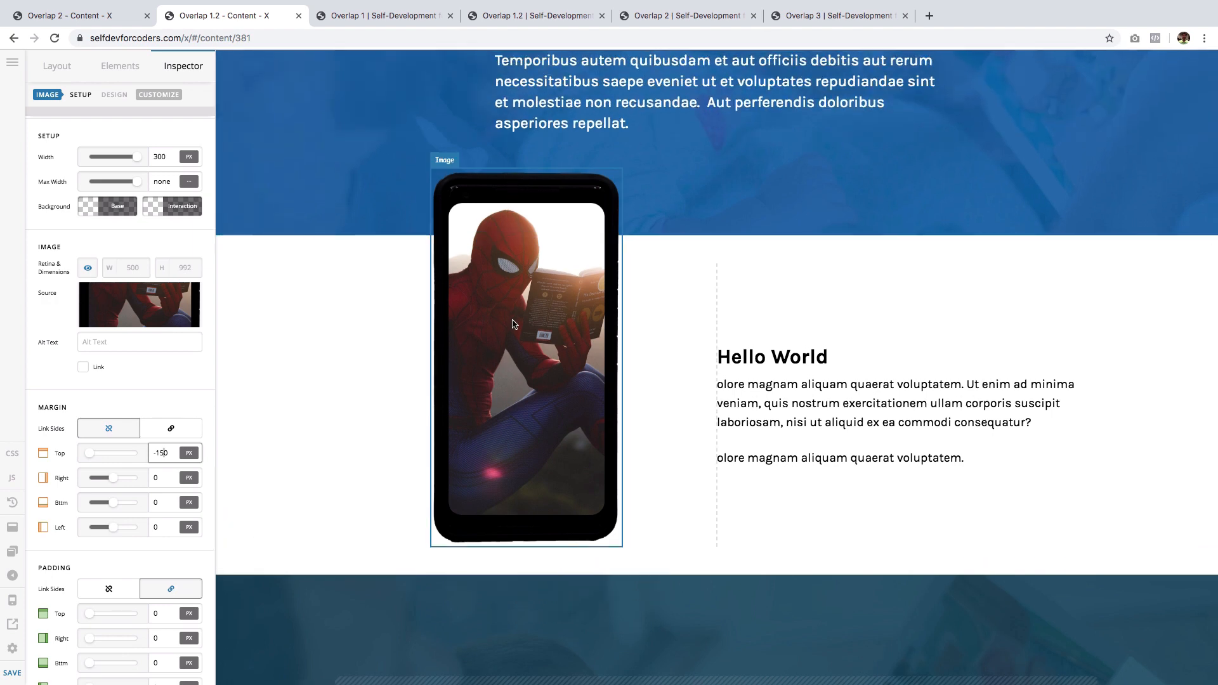
pyautogui.scroll(2, 514, 324)
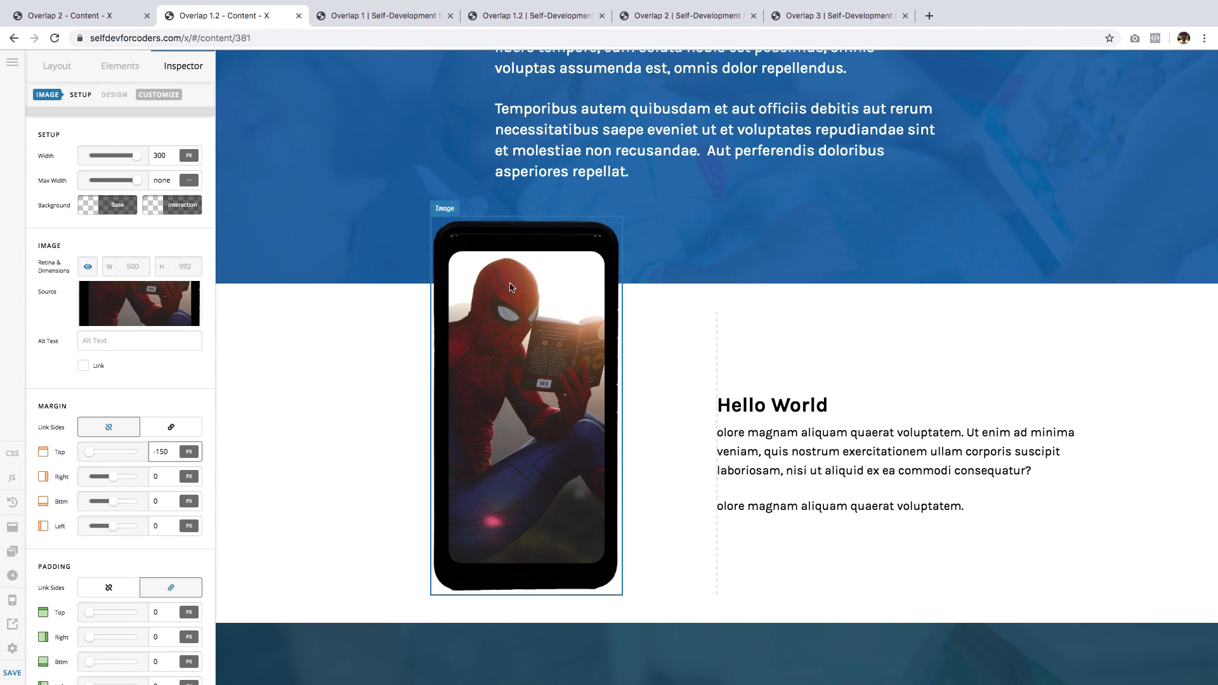
pyautogui.scroll(-2, 494, 601)
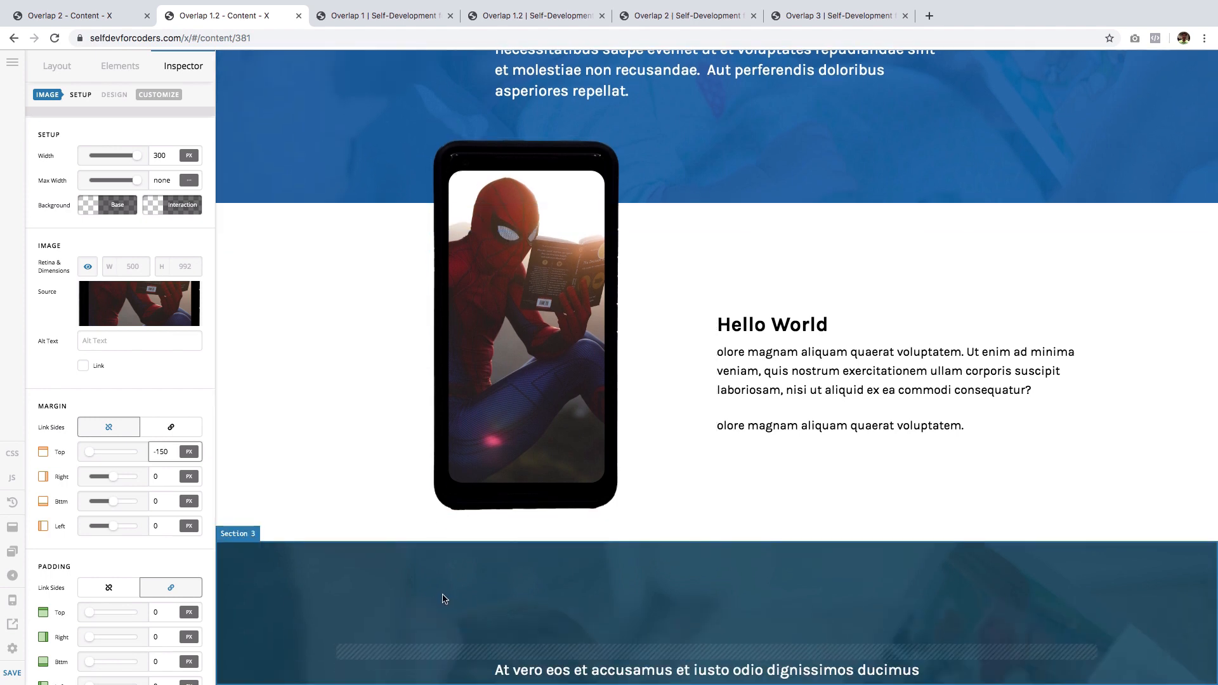
# Check the overlap on the published Overlap 1.2 page, and set the phone image's bottom margin to -150 px in the editor
pyautogui.click(502, 50)
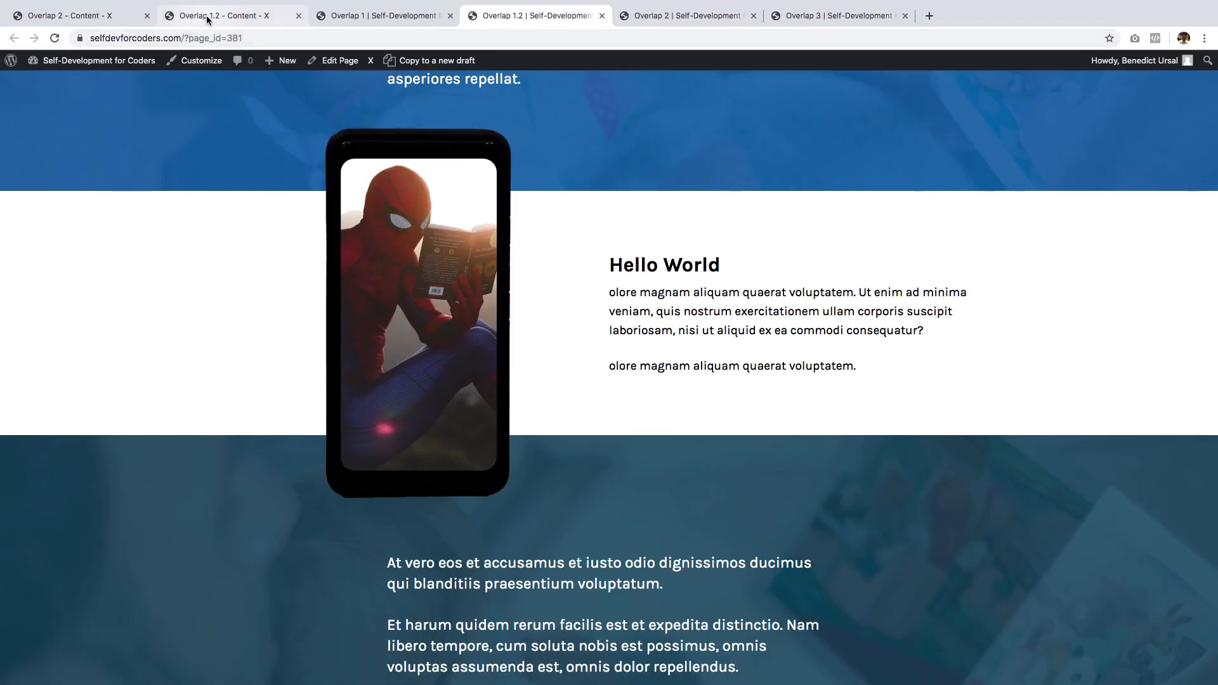
pyautogui.click(206, 19)
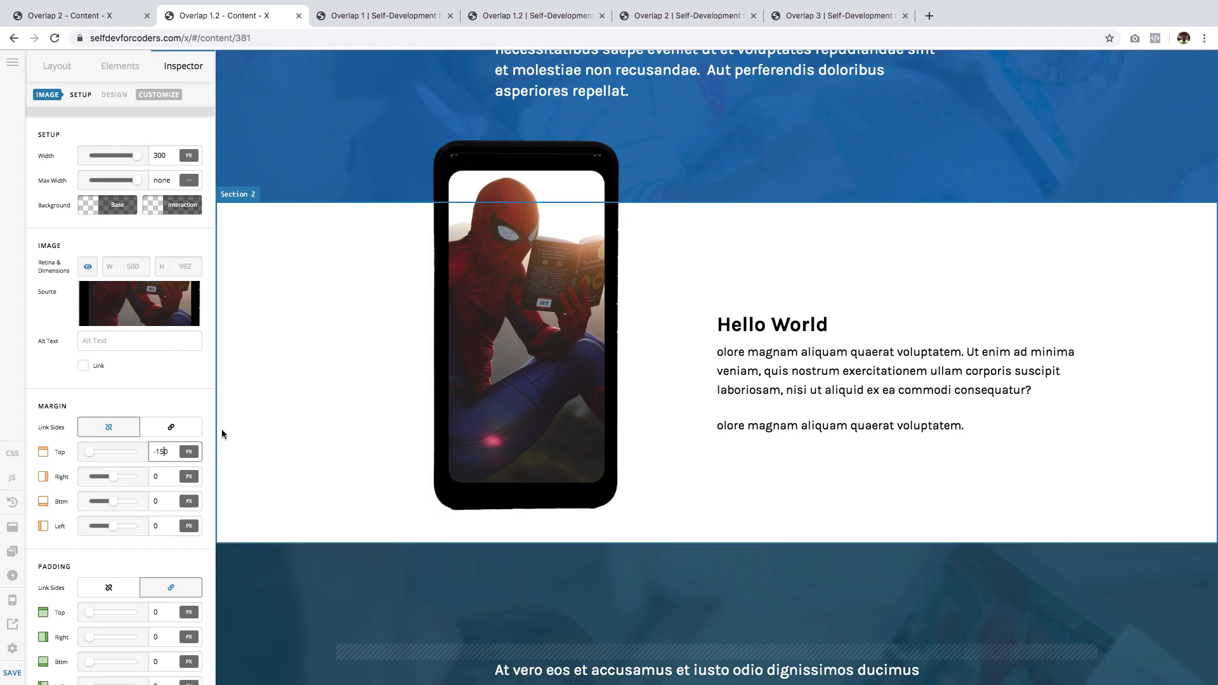
pyautogui.click(156, 502)
pyautogui.press('Left')
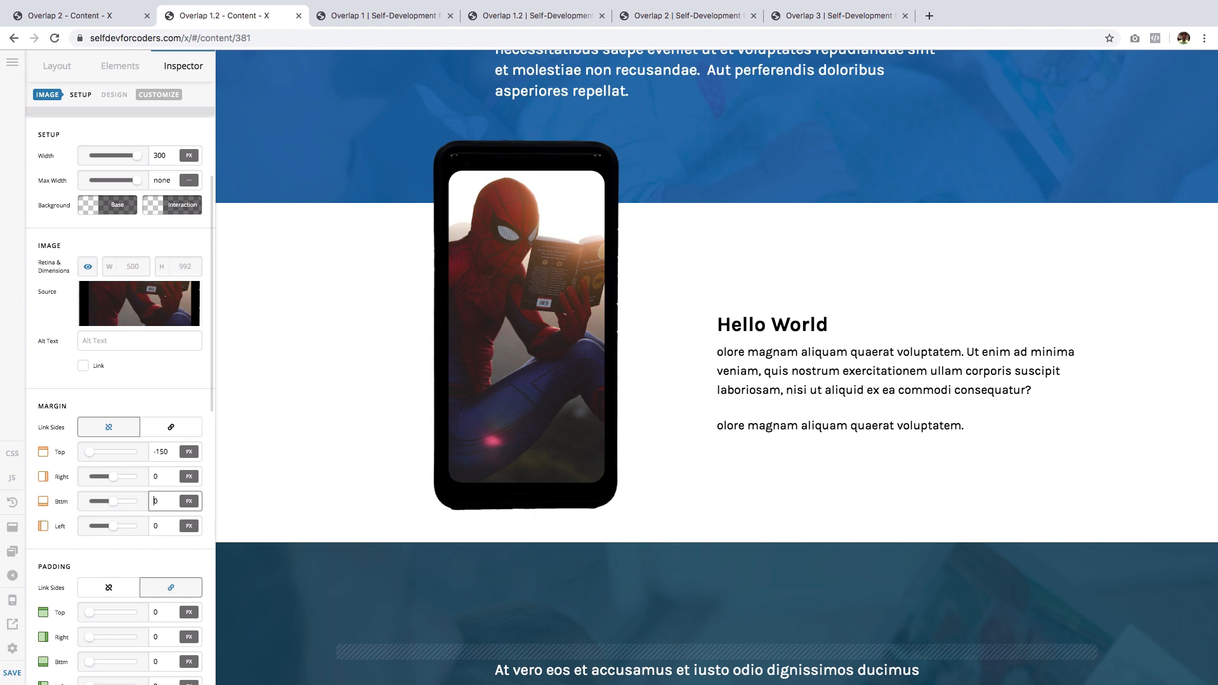
pyautogui.write('-15')
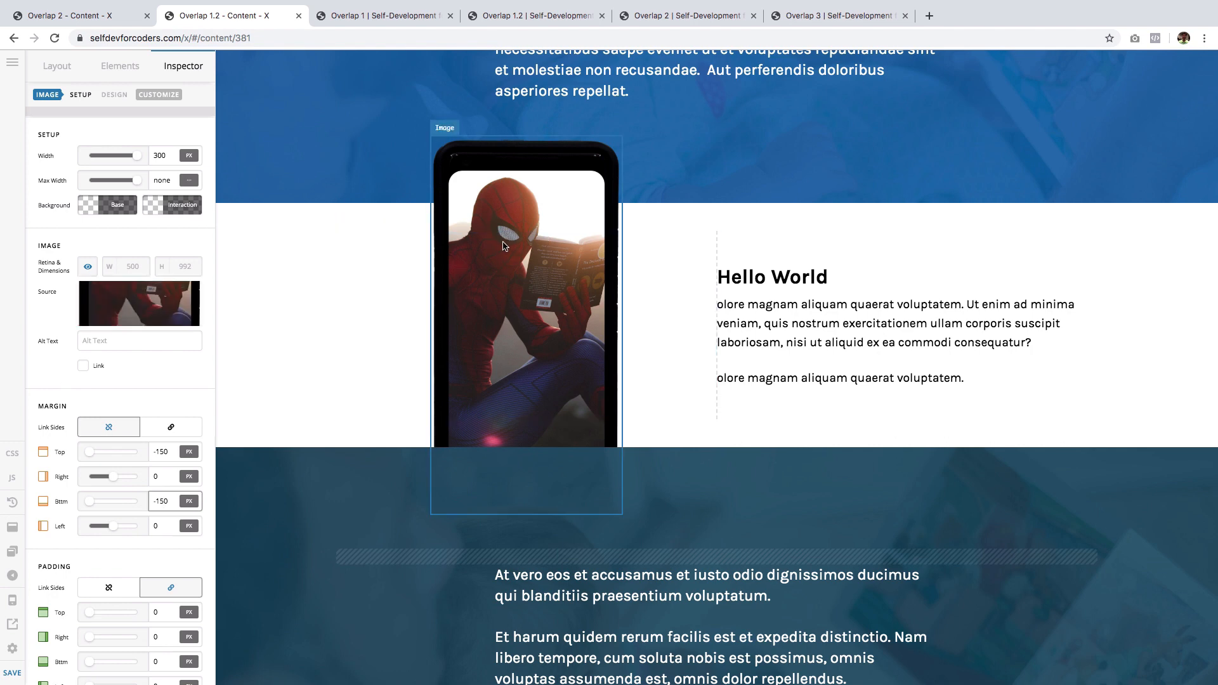
# Compare the z-index settings of Section 3 and Section 2, and set Section 2's z-index to 3
pyautogui.click(426, 516)
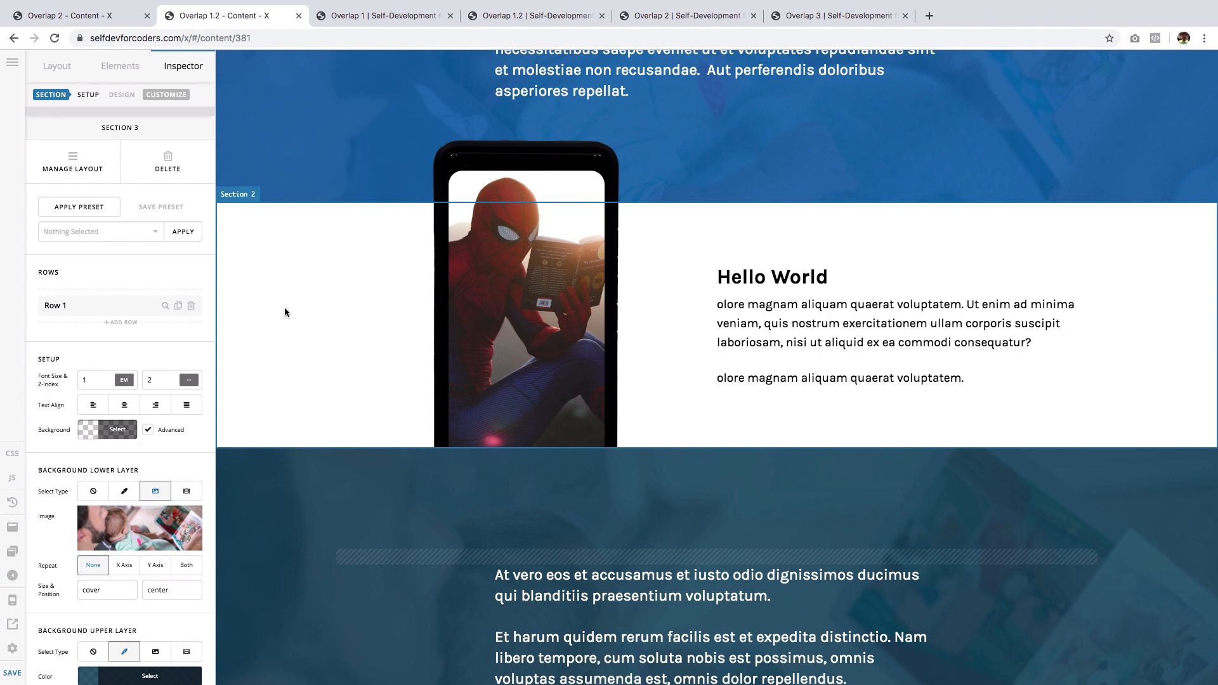
pyautogui.click(265, 271)
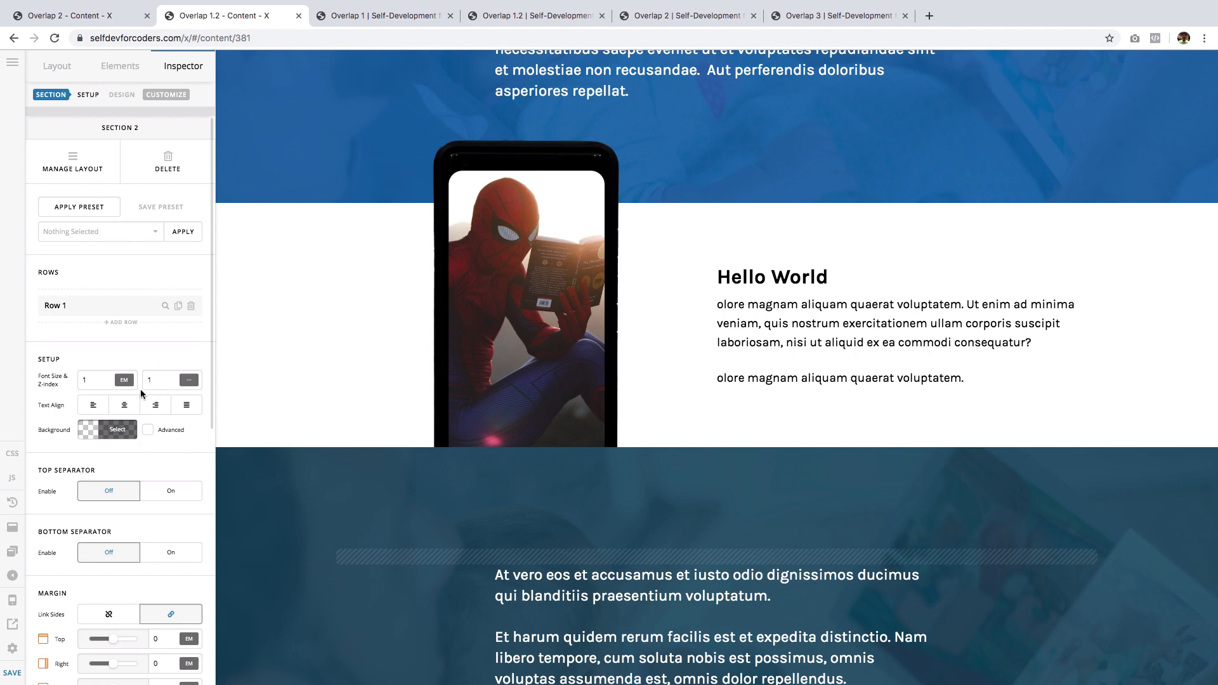
pyautogui.click(274, 541)
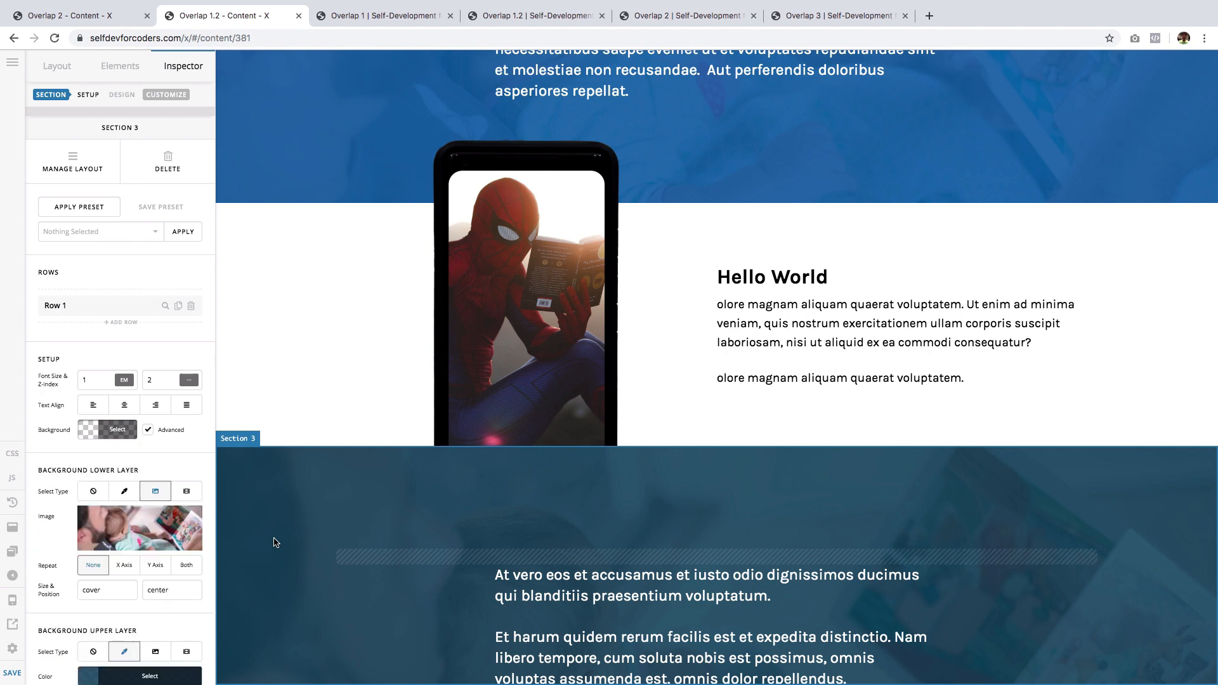
pyautogui.click(154, 380)
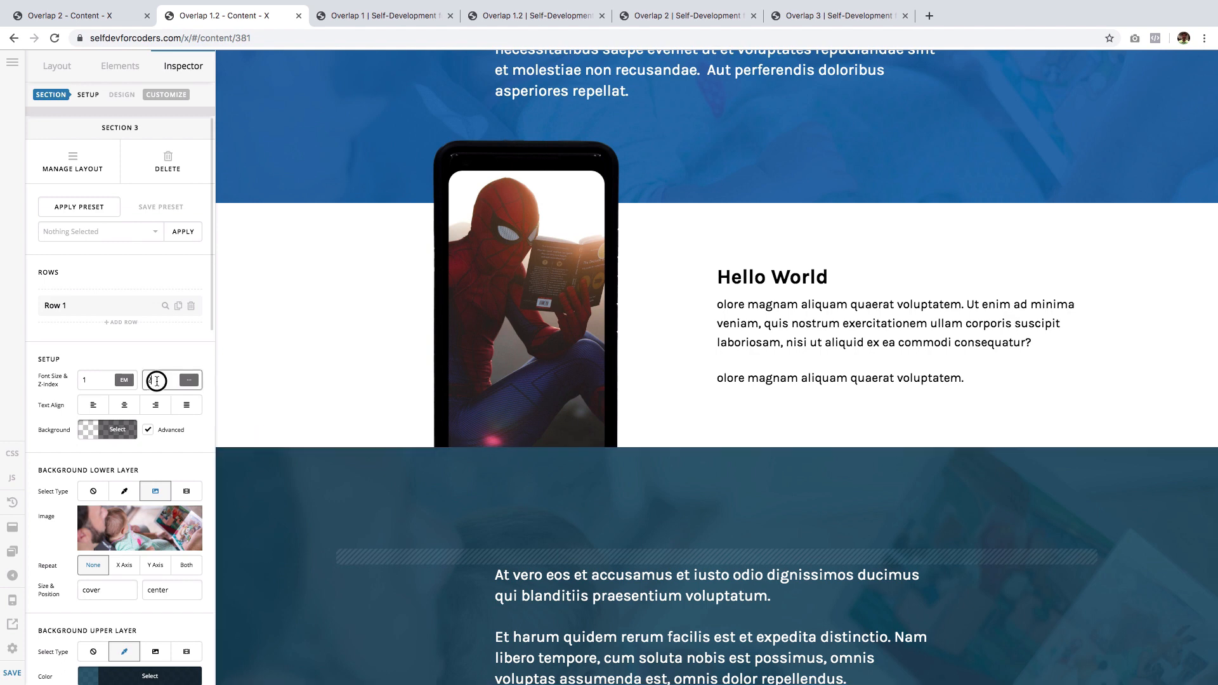
pyautogui.doubleClick(142, 380)
pyautogui.click(262, 289)
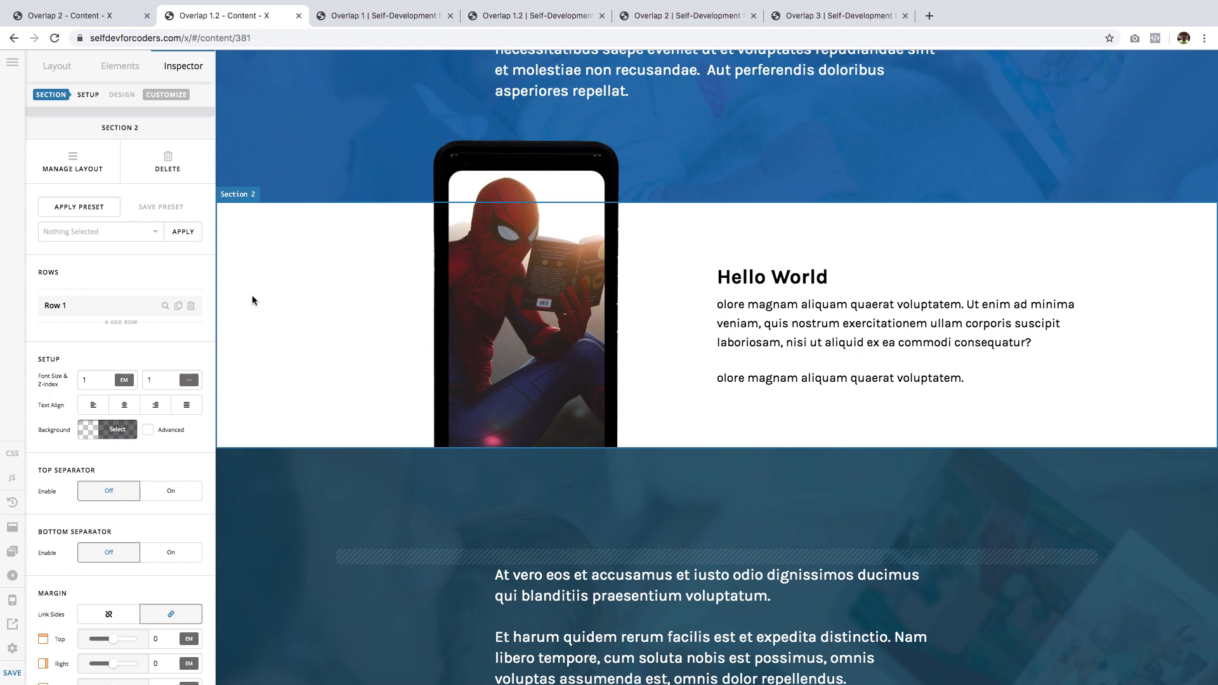
pyautogui.doubleClick(159, 379)
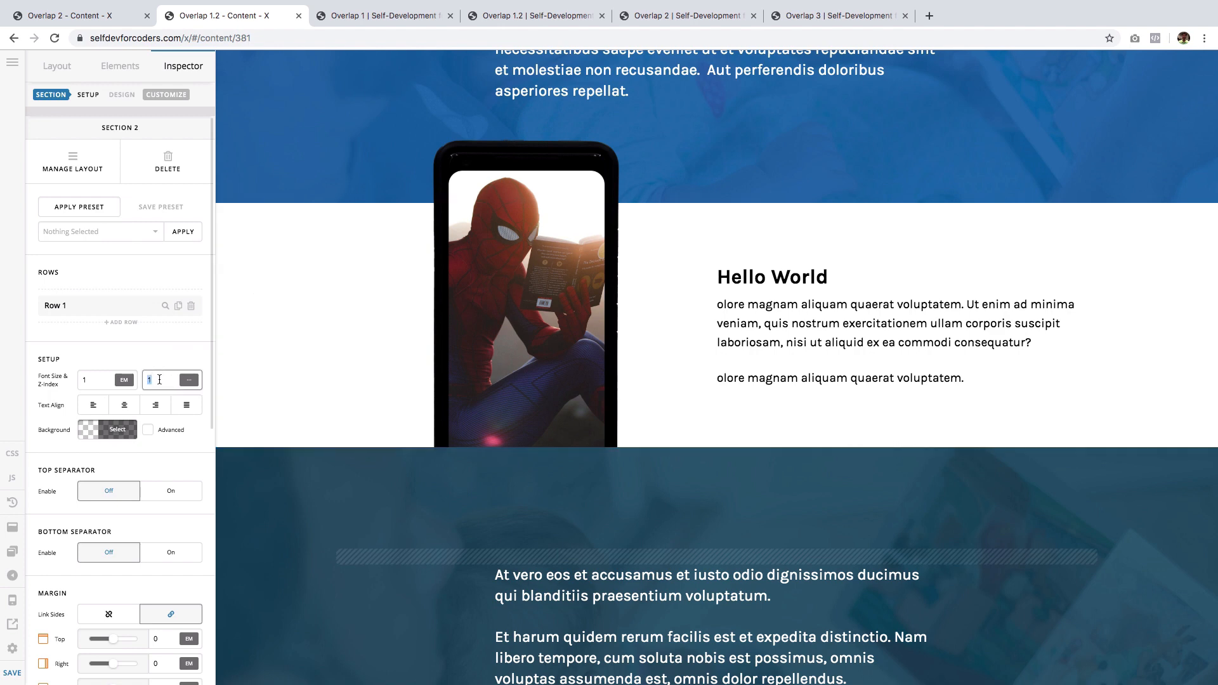
pyautogui.write('3')
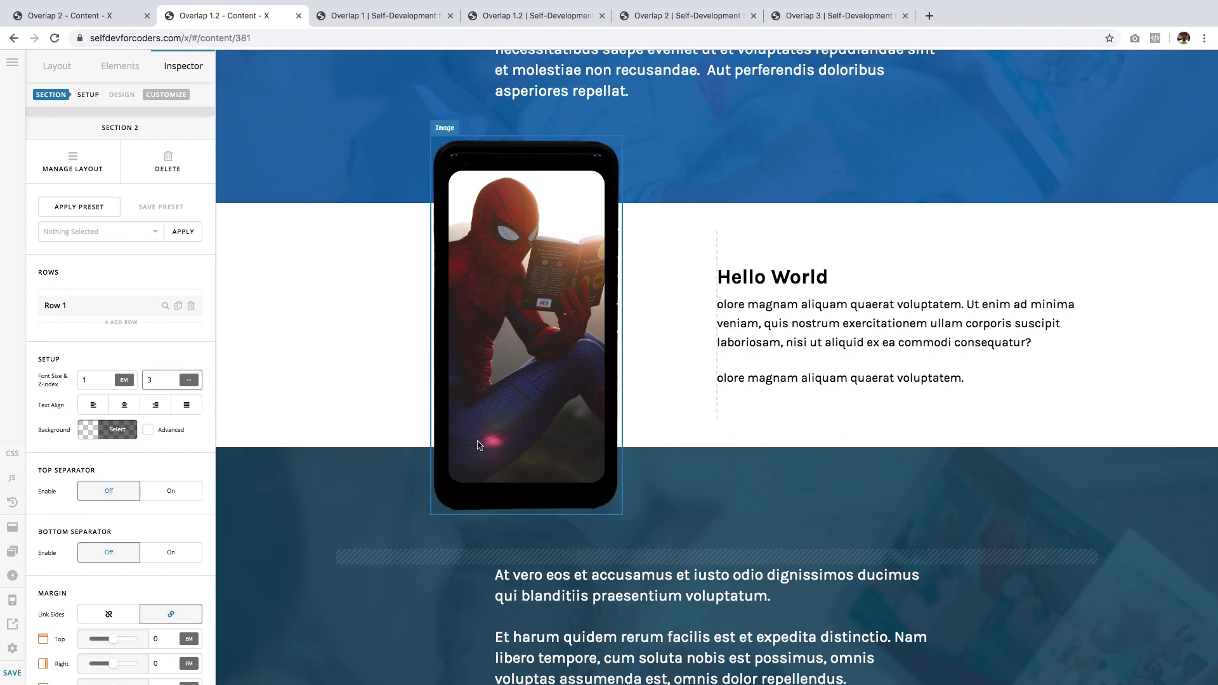
pyautogui.click(454, 487)
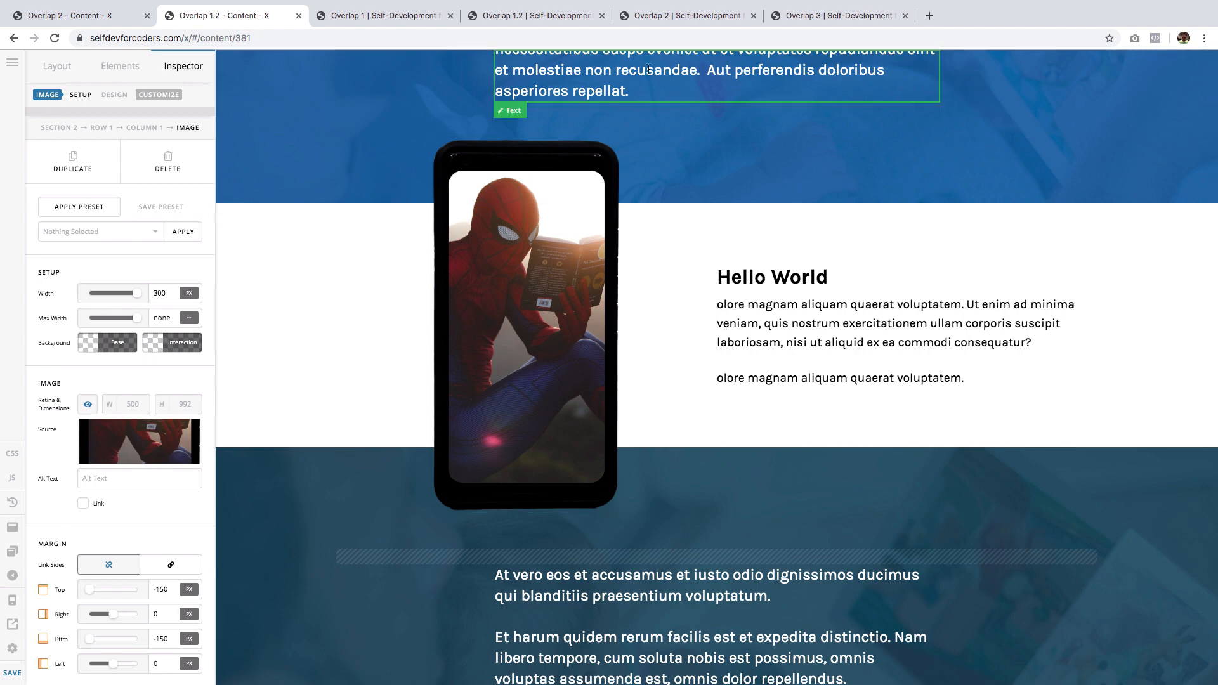
# Review the published Overlap 2 page, and in its editor set the top margin of the row holding the dark column to -300 px
pyautogui.click(652, 18)
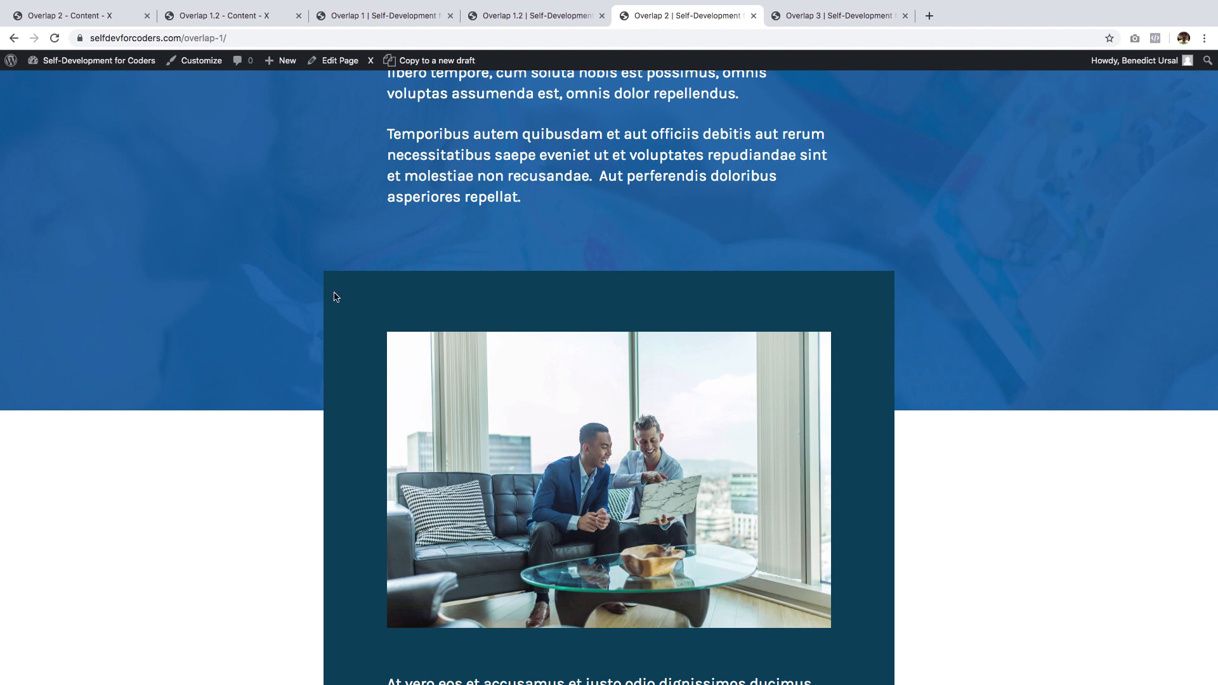
pyautogui.scroll(-3, 407, 307)
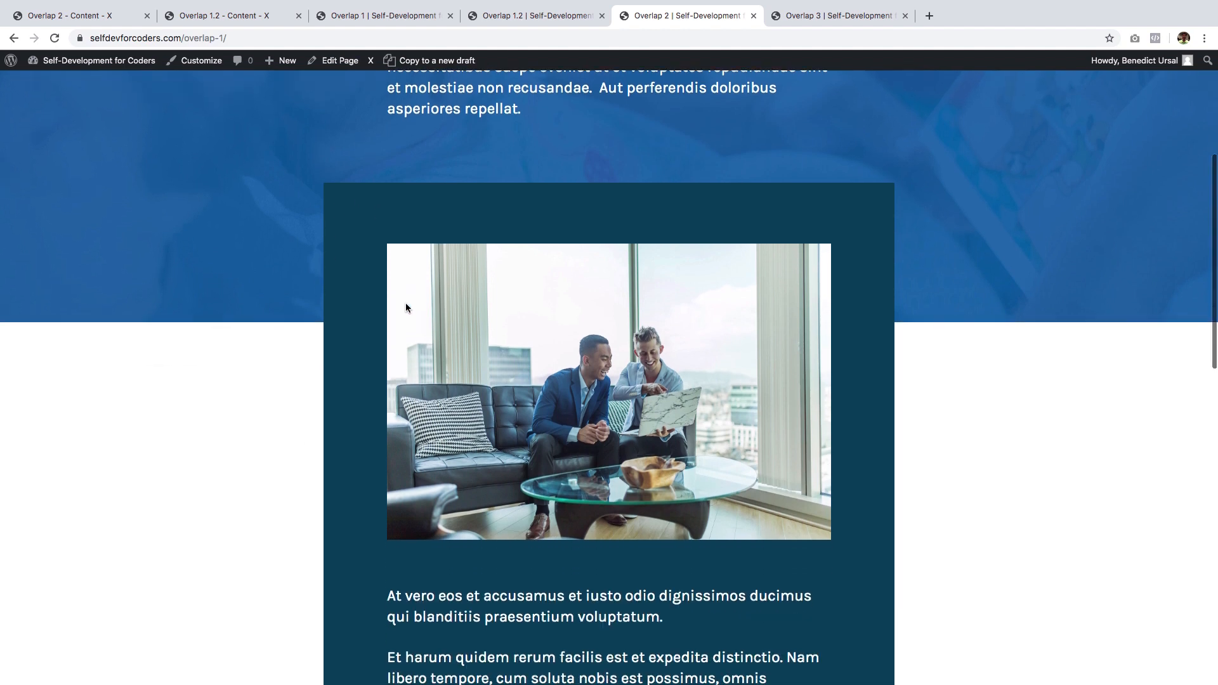
pyautogui.scroll(1, 405, 303)
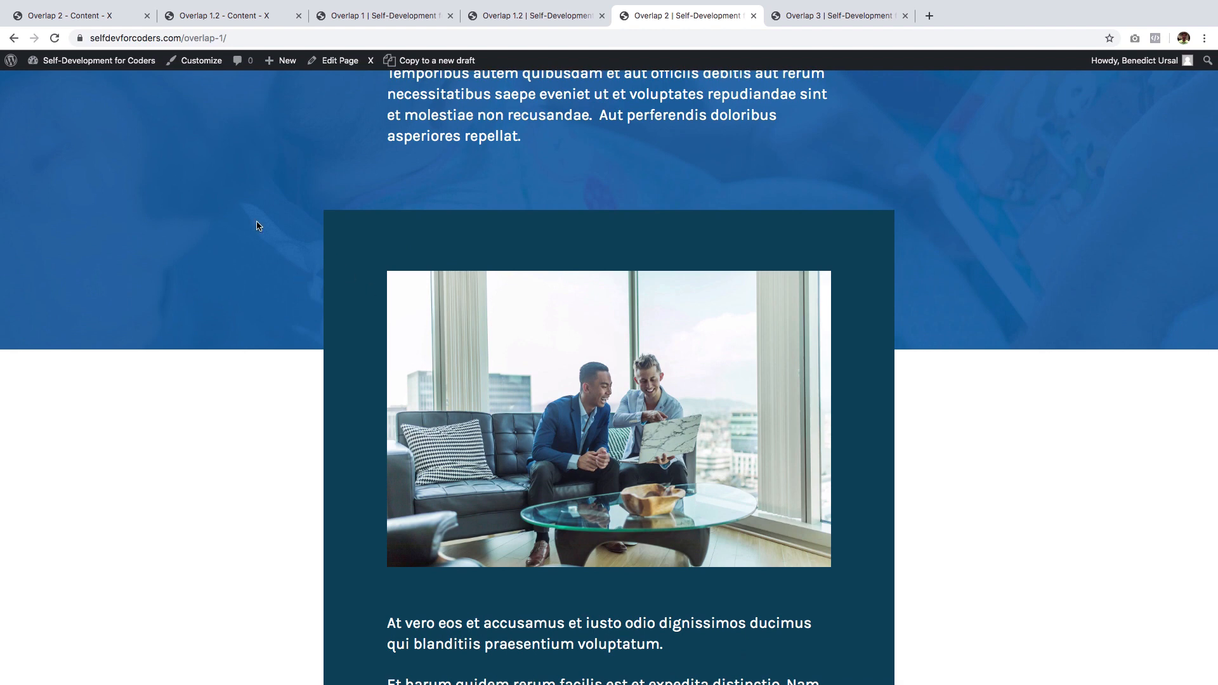
pyautogui.scroll(2, 253, 204)
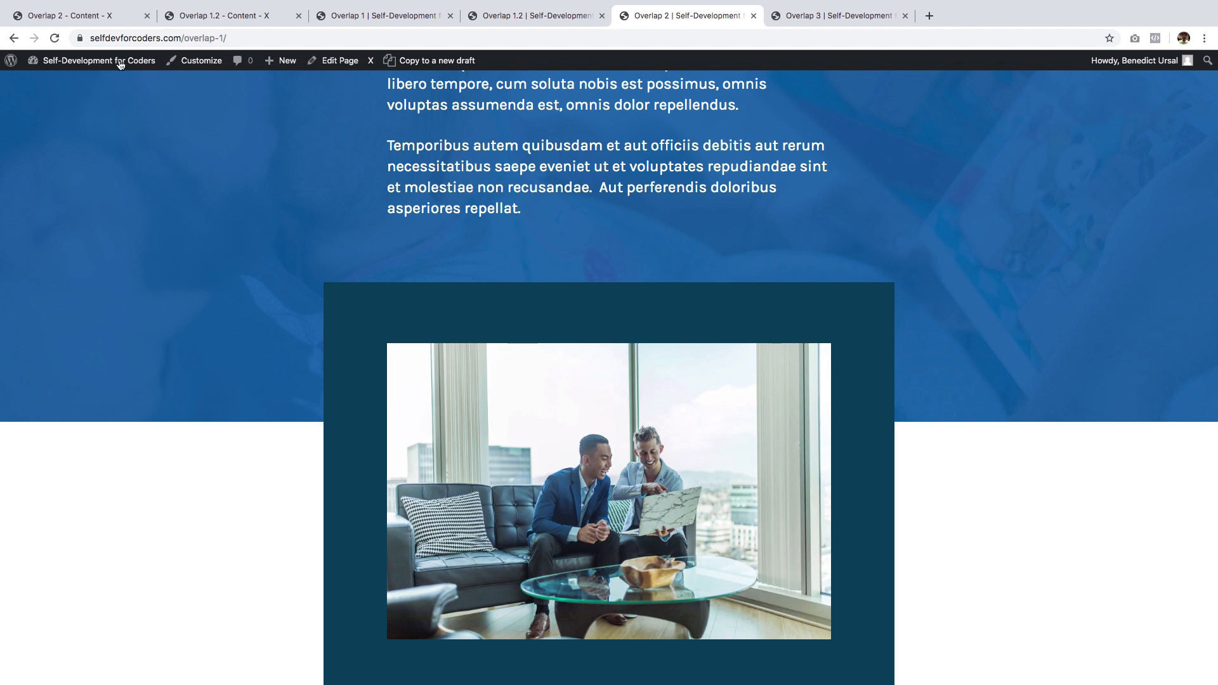
pyautogui.click(89, 17)
pyautogui.scroll(-3, 470, 373)
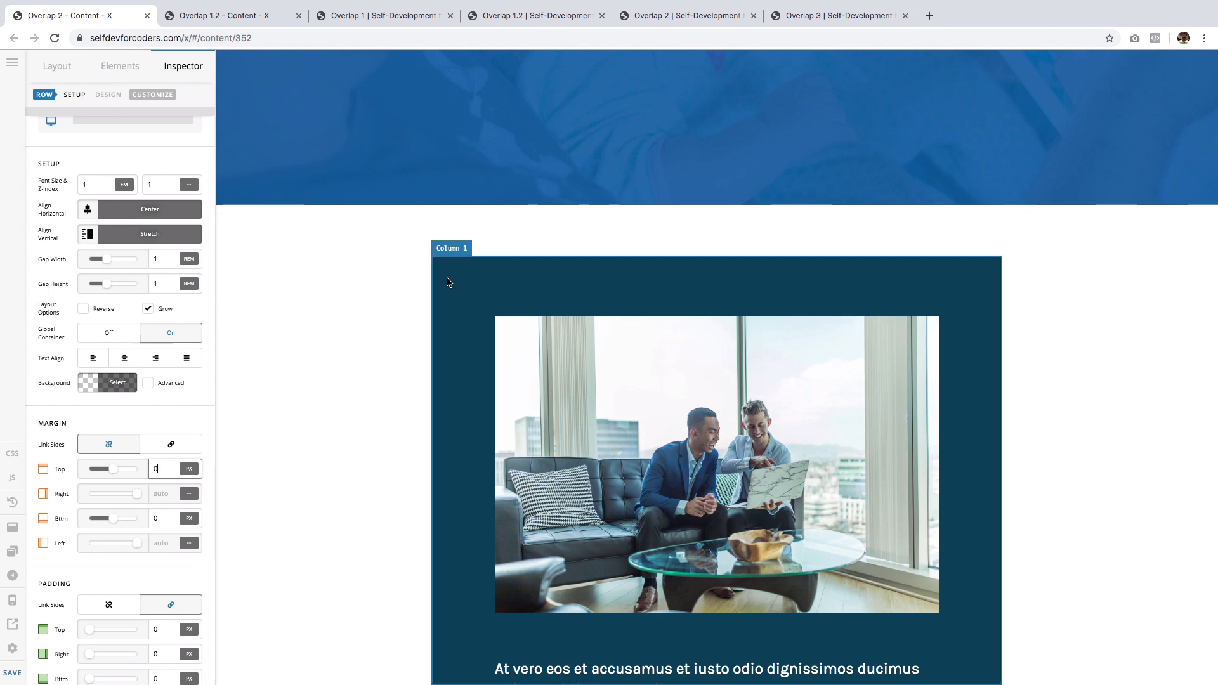
pyautogui.scroll(-1, 449, 282)
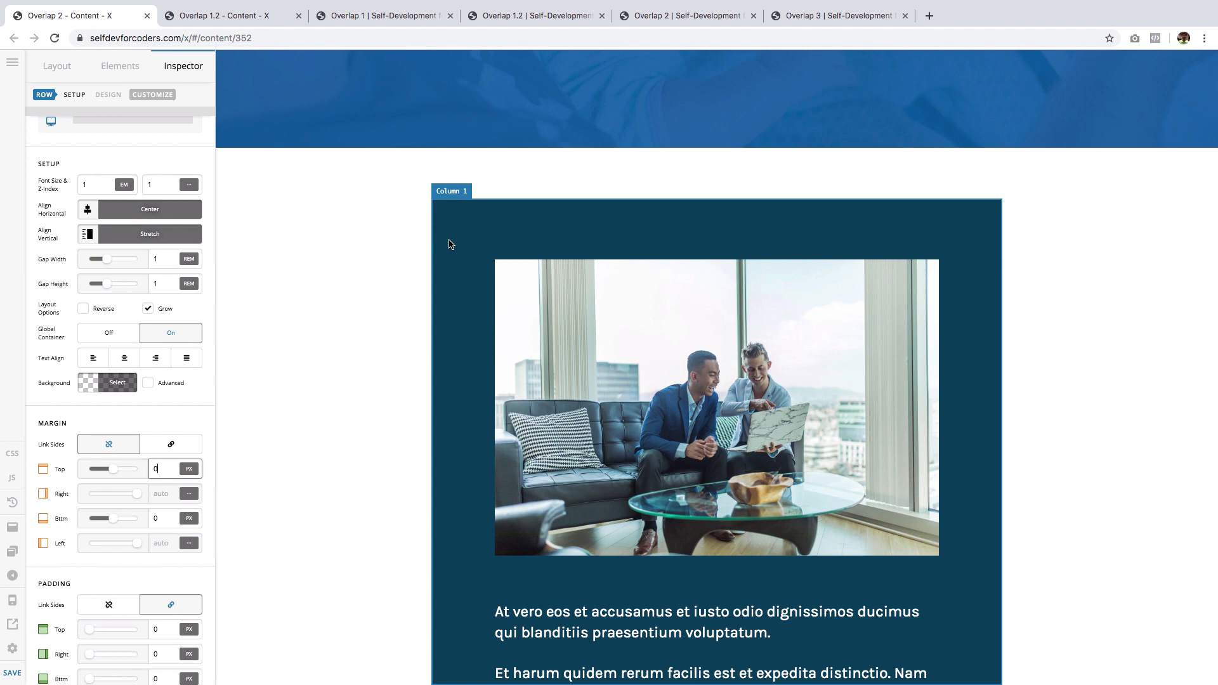
pyautogui.click(408, 232)
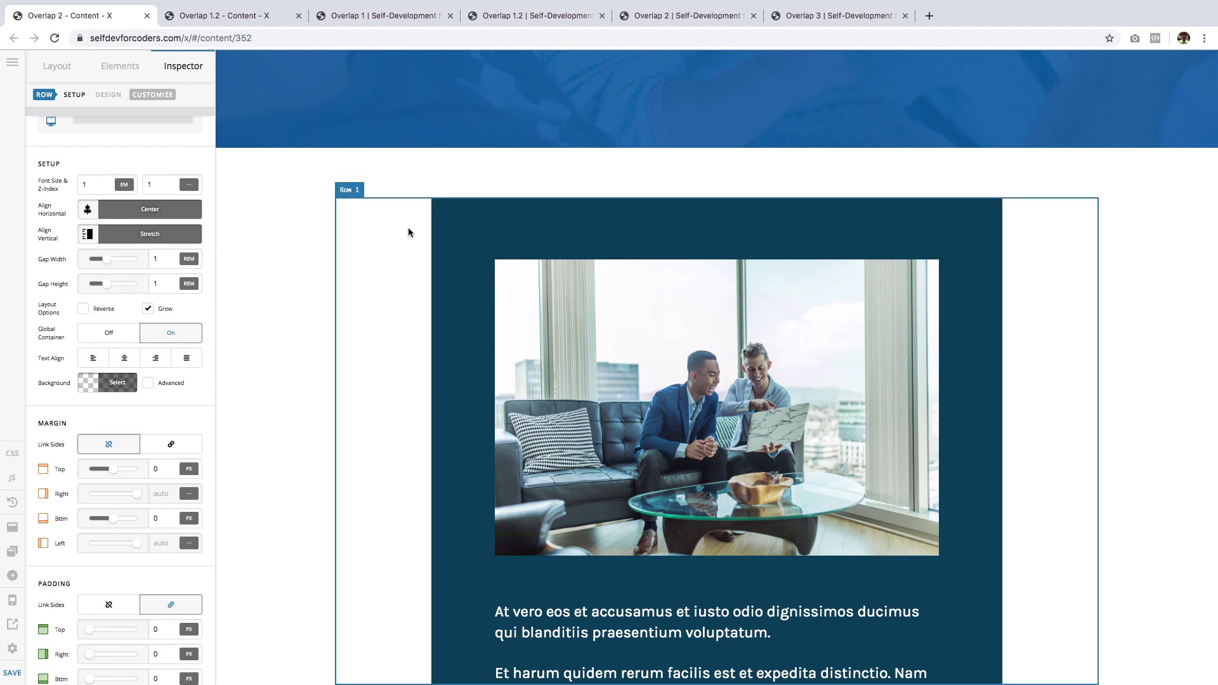
pyautogui.scroll(-1, 113, 409)
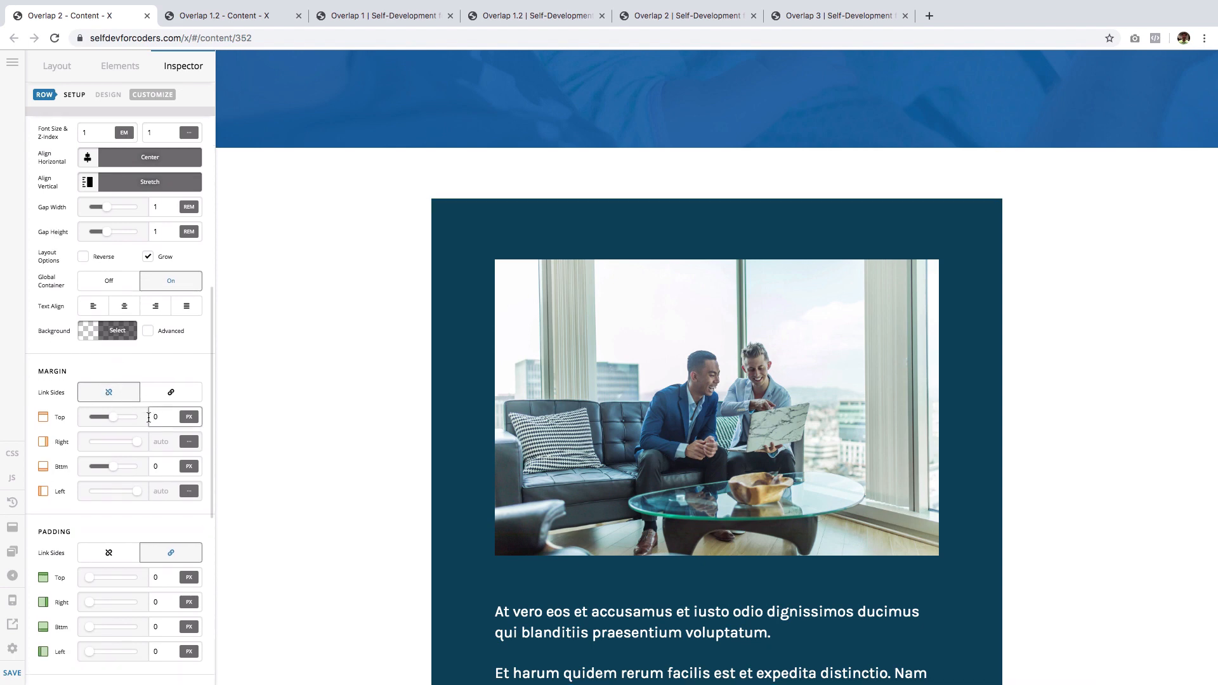
pyautogui.click(156, 416)
pyautogui.write('-3')
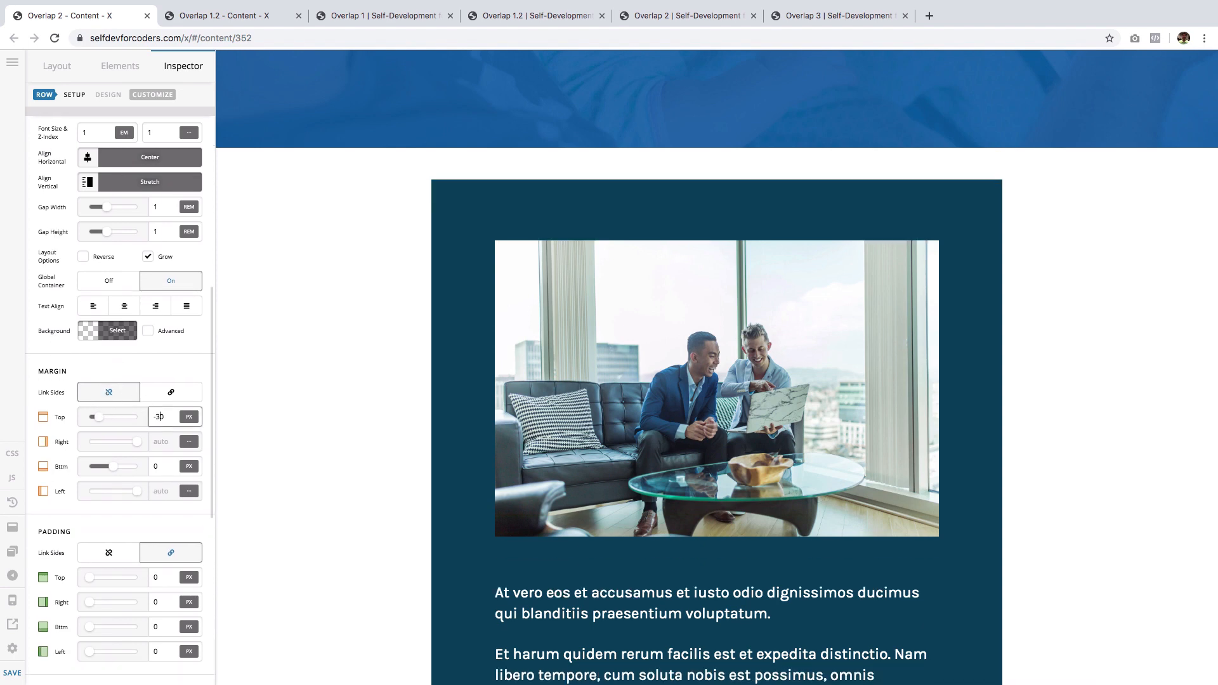
pyautogui.write('0')
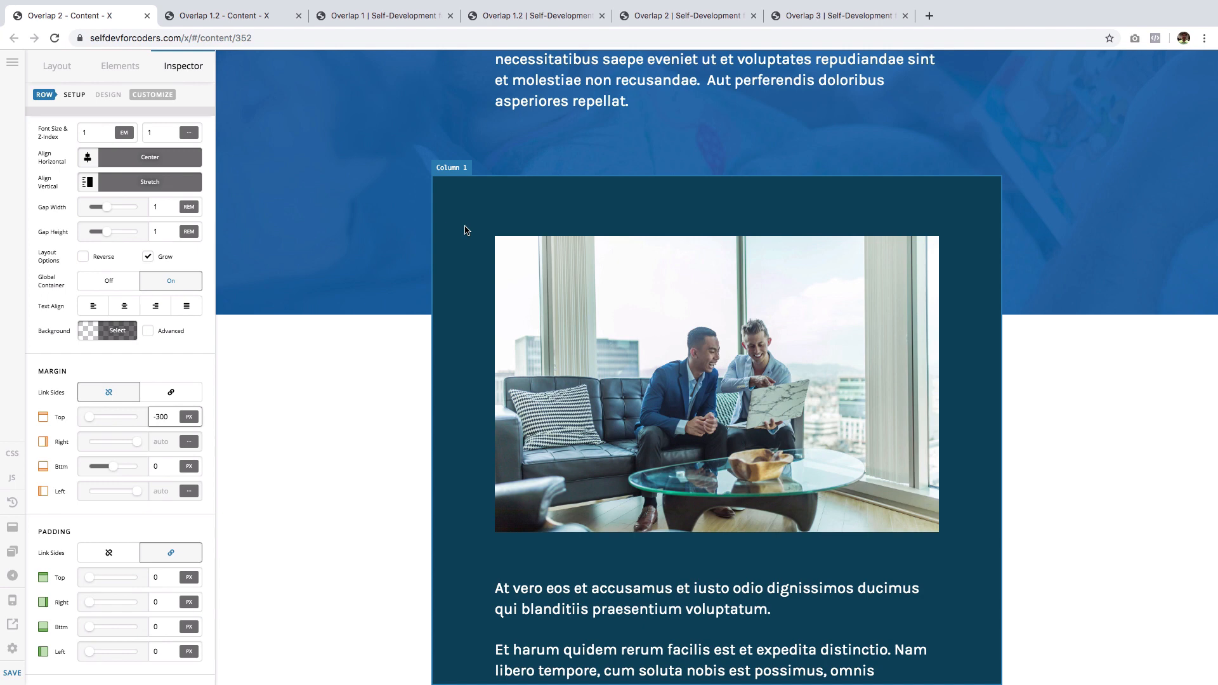
pyautogui.scroll(1, 465, 230)
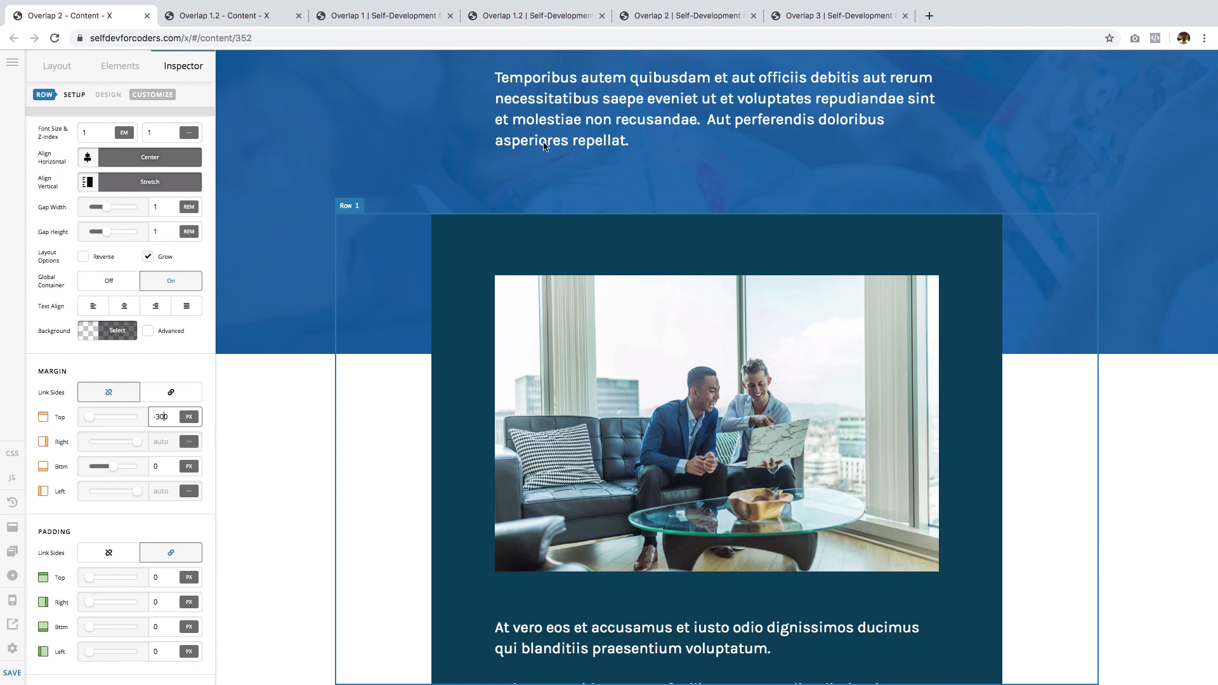
# Open the published Overlap 3 page to examine the two overlapping photos
pyautogui.click(850, 16)
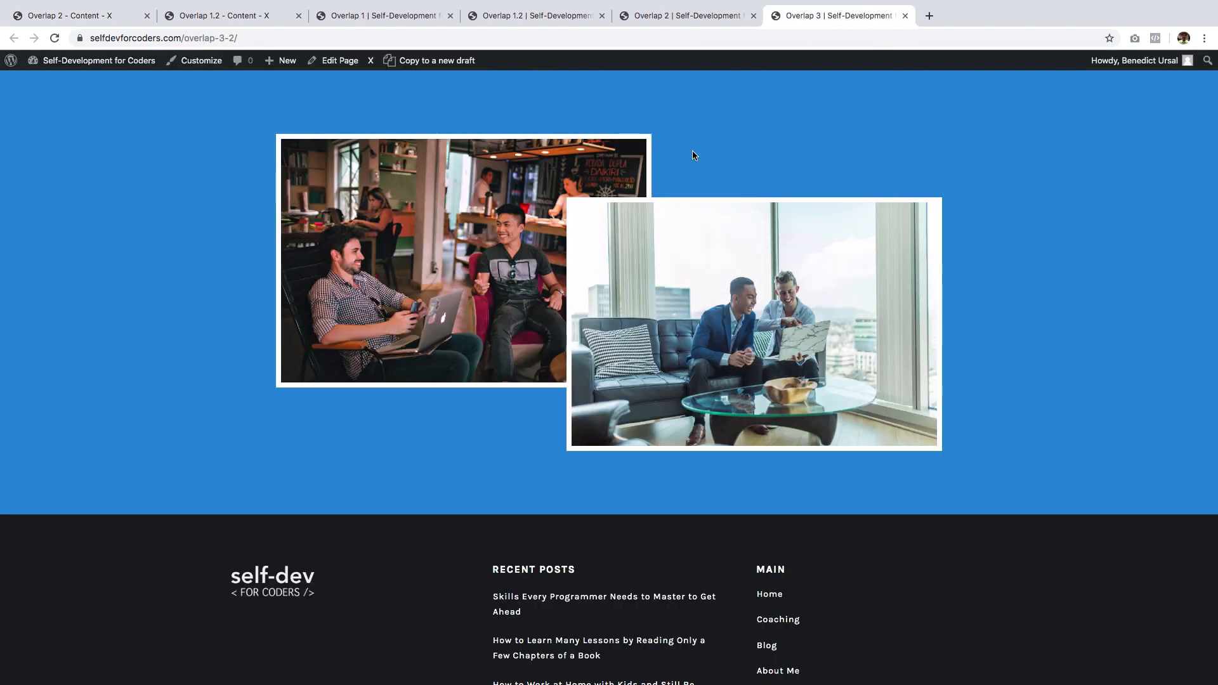